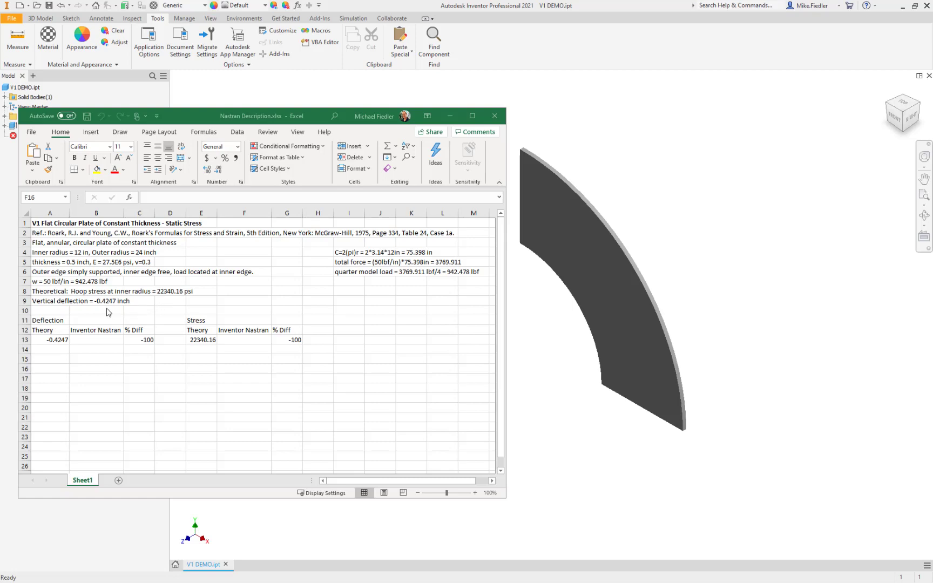
- Put the reference spreadsheet aside and enter the Autodesk Inventor Nastran environment for the plate part
drag(198, 115, 0, 96)
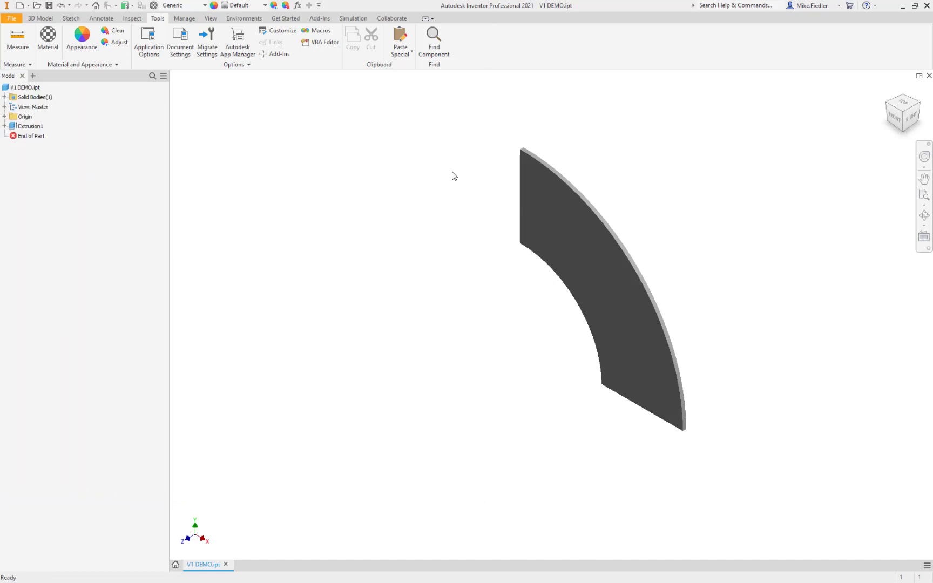
click(243, 20)
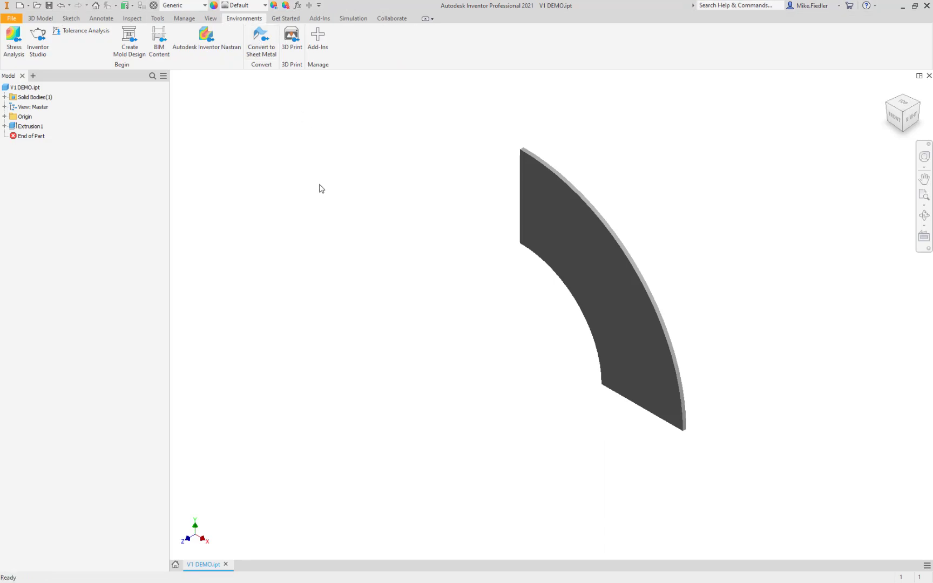
click(205, 50)
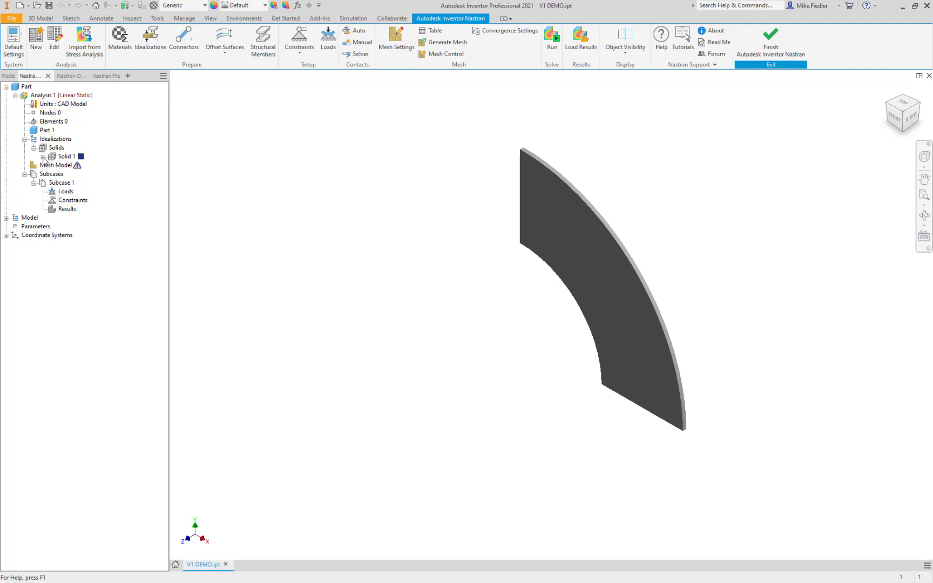
- Examine the element type and material assigned in the Solid 1 idealization, leaving its settings as they are
click(42, 157)
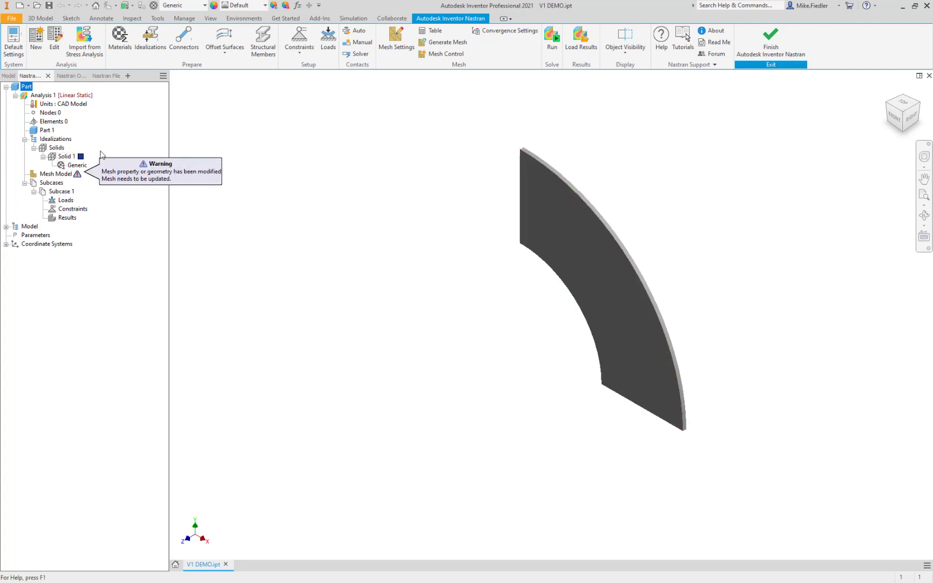
click(63, 158)
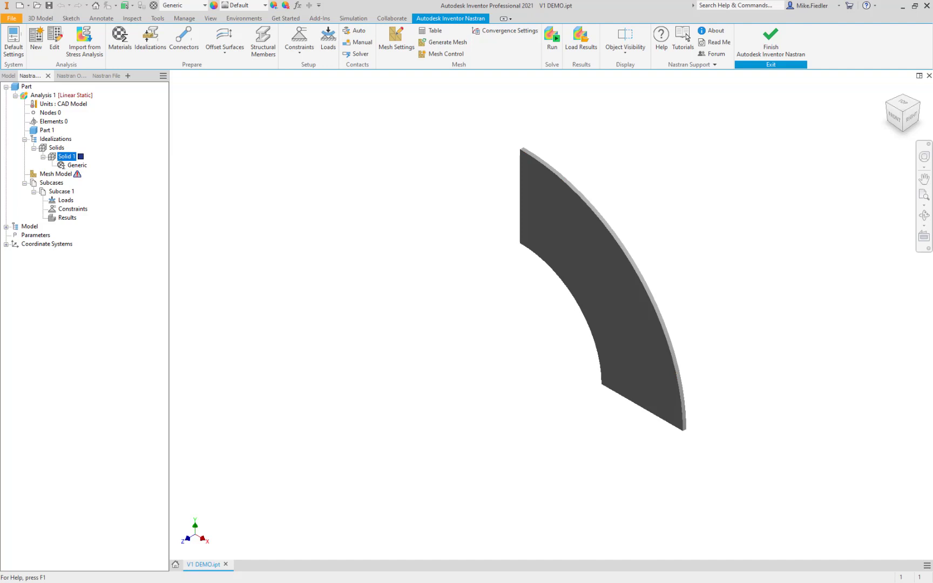
drag(157, 157, 374, 165)
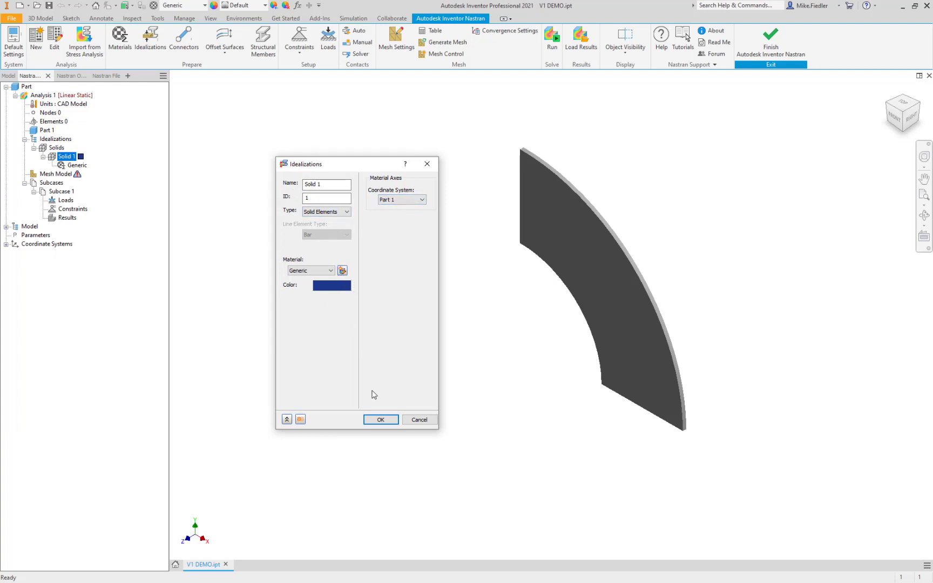
click(419, 419)
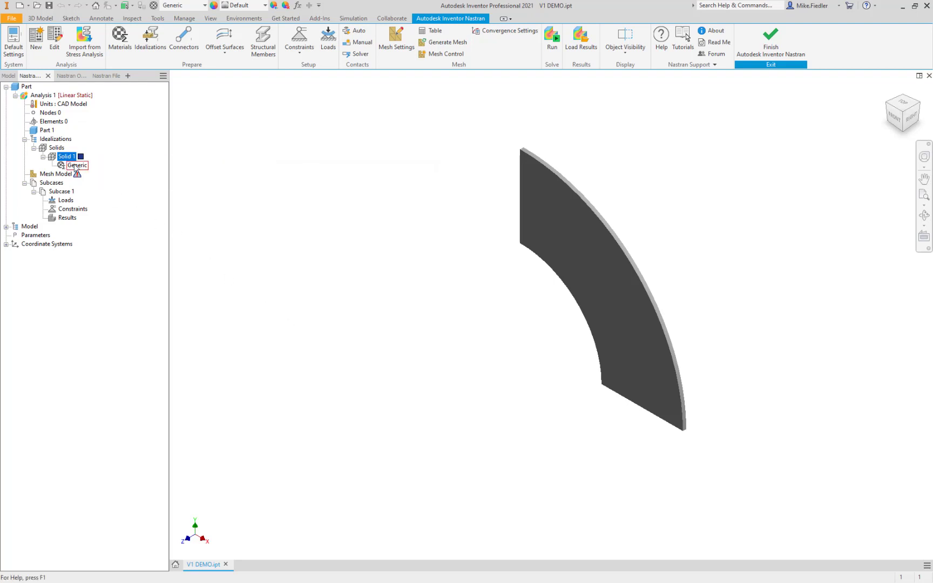
- Edit the Generic material of Solid 1, setting Young's modulus E to 27.5e6 and Poisson's ratio to 0.3
click(76, 165)
double_click(76, 165)
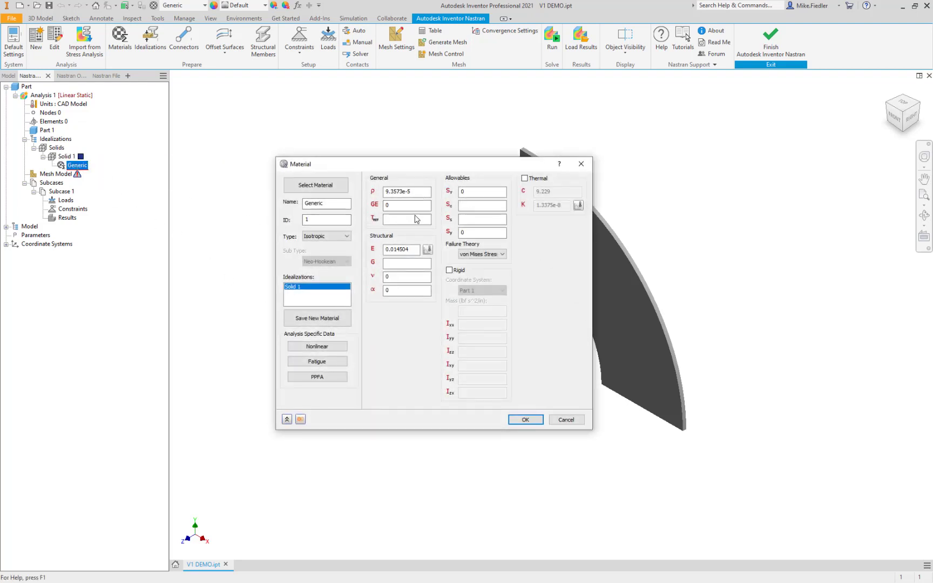
double_click(411, 250)
text(27.5e6)
click(416, 278)
click(524, 419)
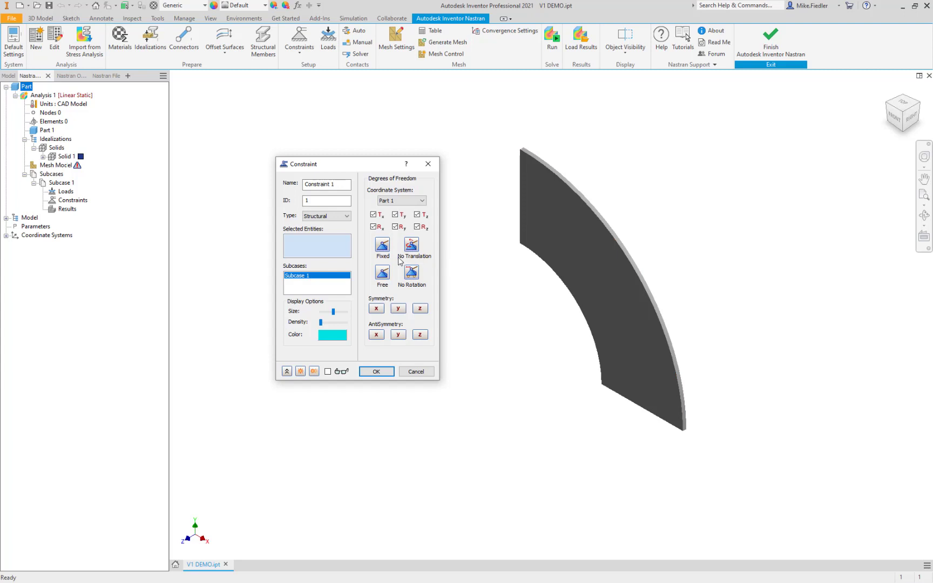
- Constrain the plate's rear outer curved edge in Z translation only, leaving all other degrees of freedom free
click(383, 275)
click(608, 222)
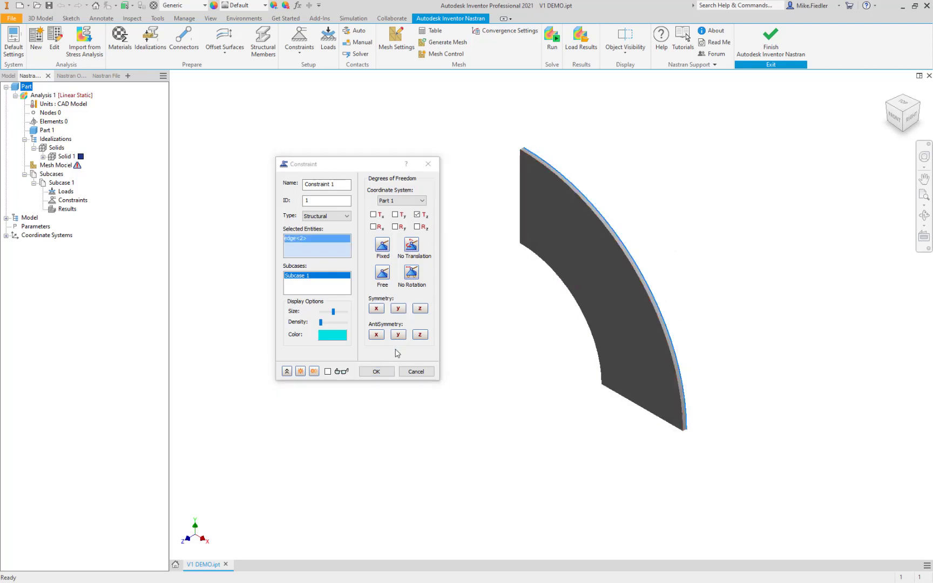
click(376, 372)
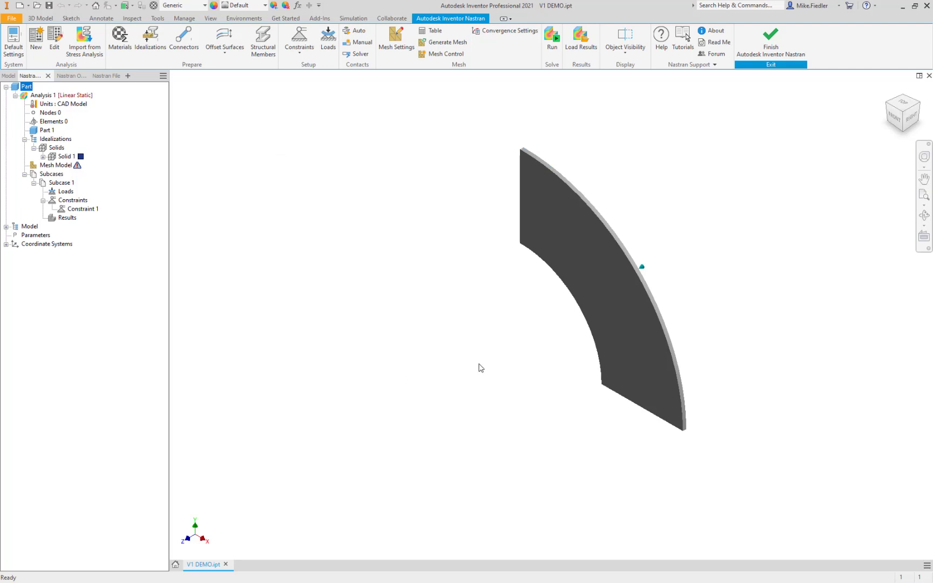
- Add a Y symmetry constraint to the plate's straight end face that runs along the X axis
shift+middle_drag(406, 298, 447, 235)
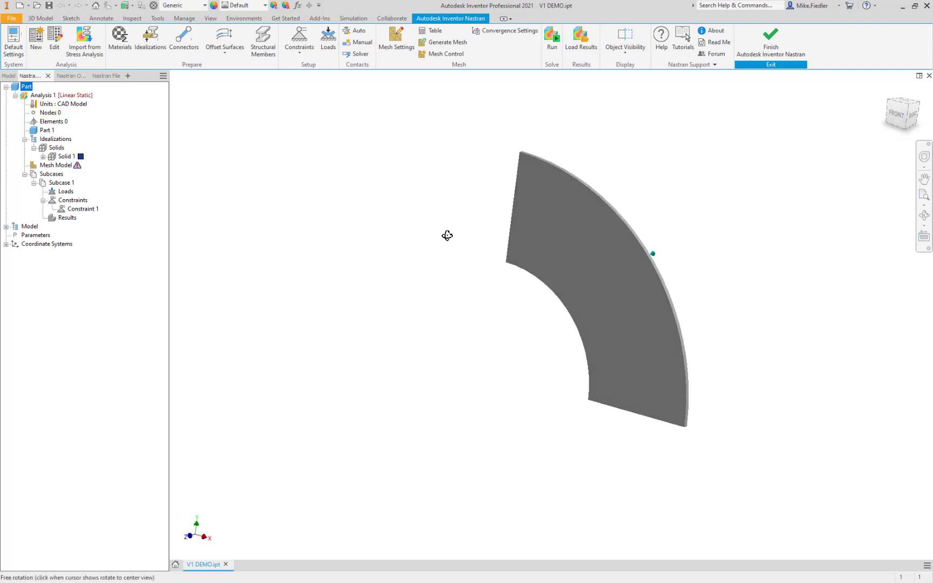
scroll(447, 235, up, 2)
shift+middle_drag(468, 275, 529, 212)
scroll(556, 327, down, 3)
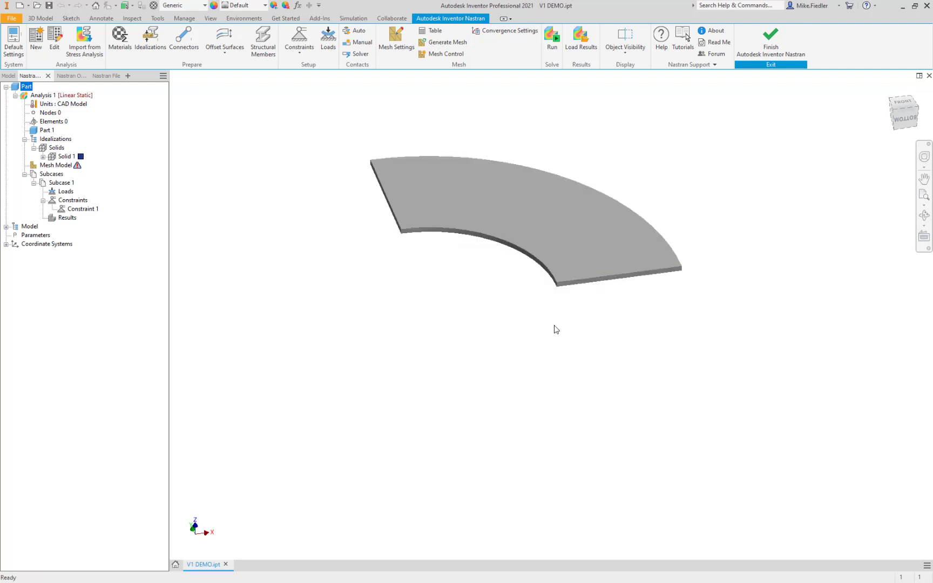
scroll(556, 329, up, 3)
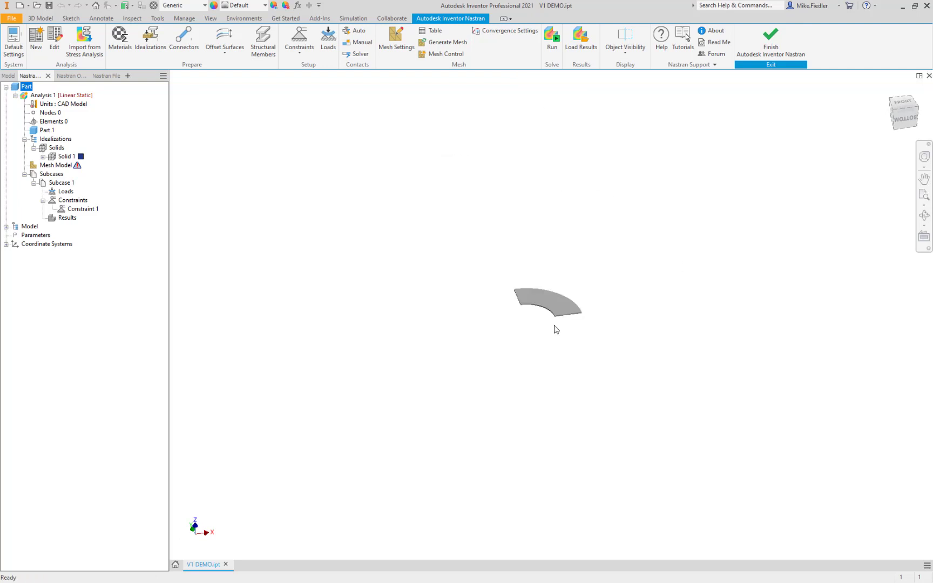
scroll(556, 327, up, 1)
scroll(559, 321, down, 5)
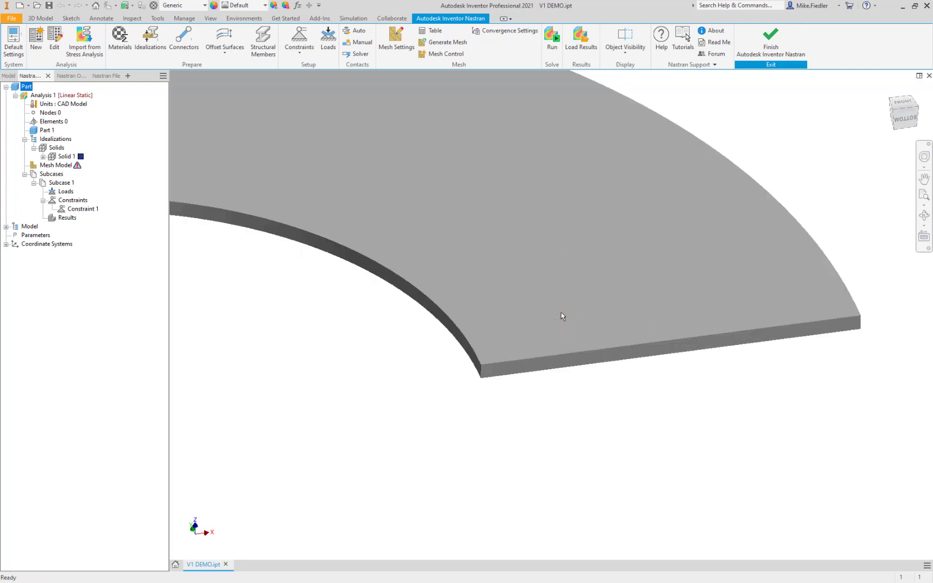
scroll(562, 315, up, 2)
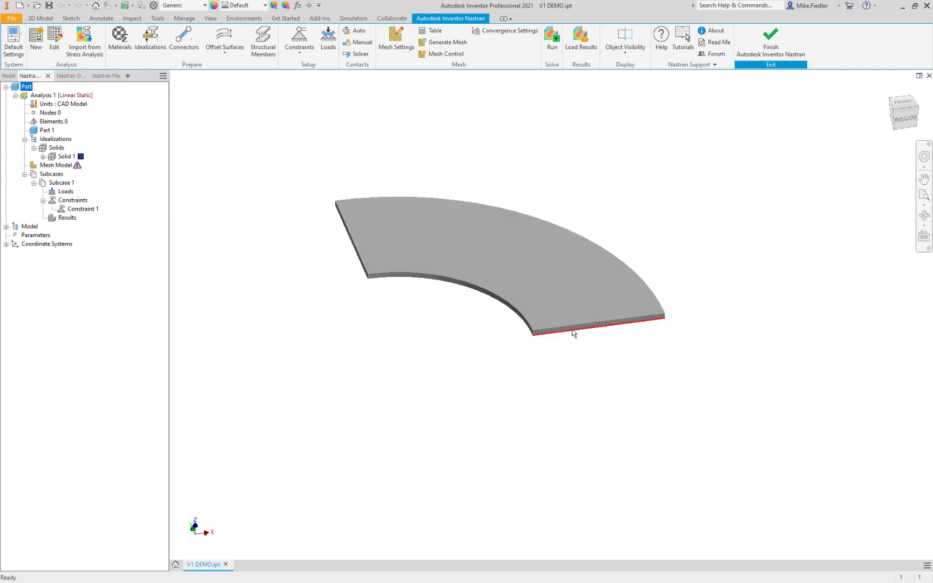
scroll(573, 333, down, 2)
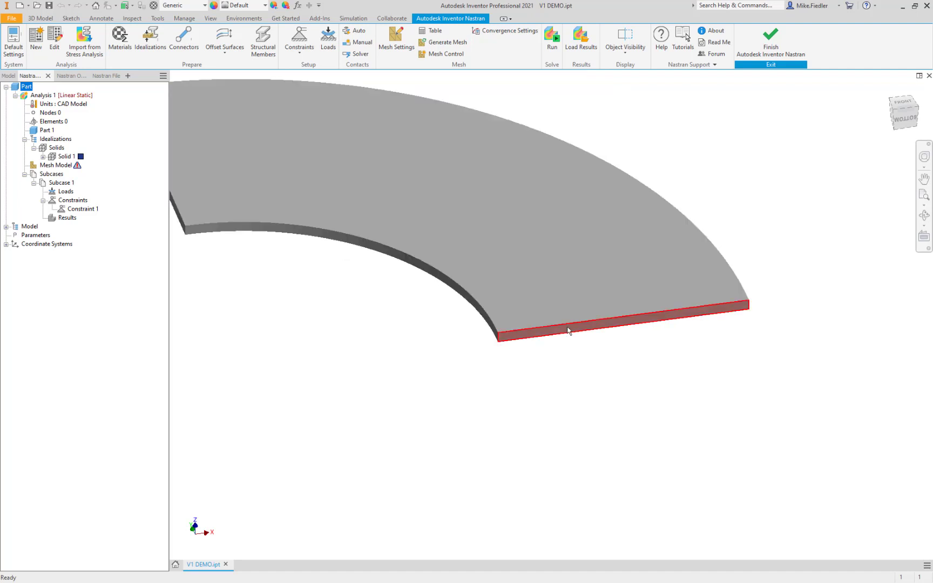
click(305, 50)
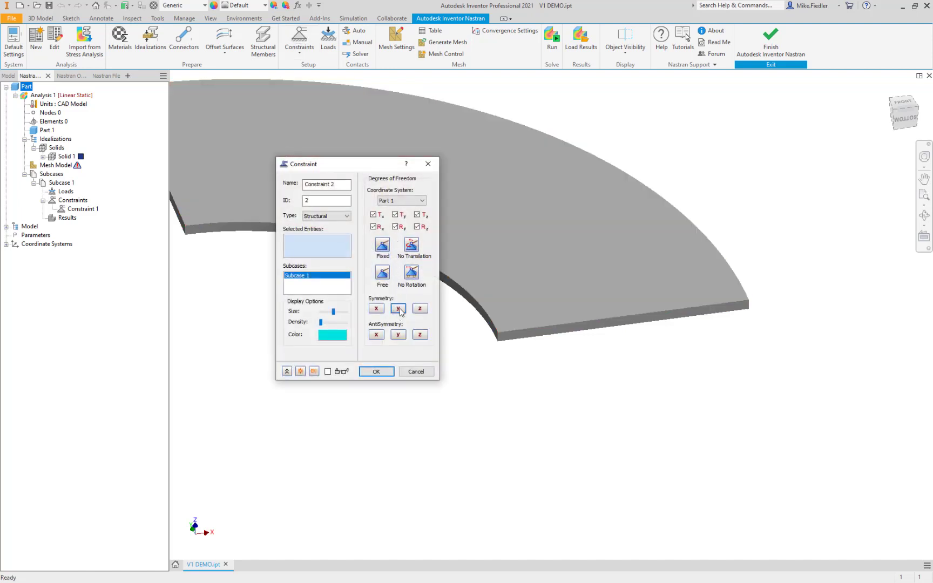
click(399, 309)
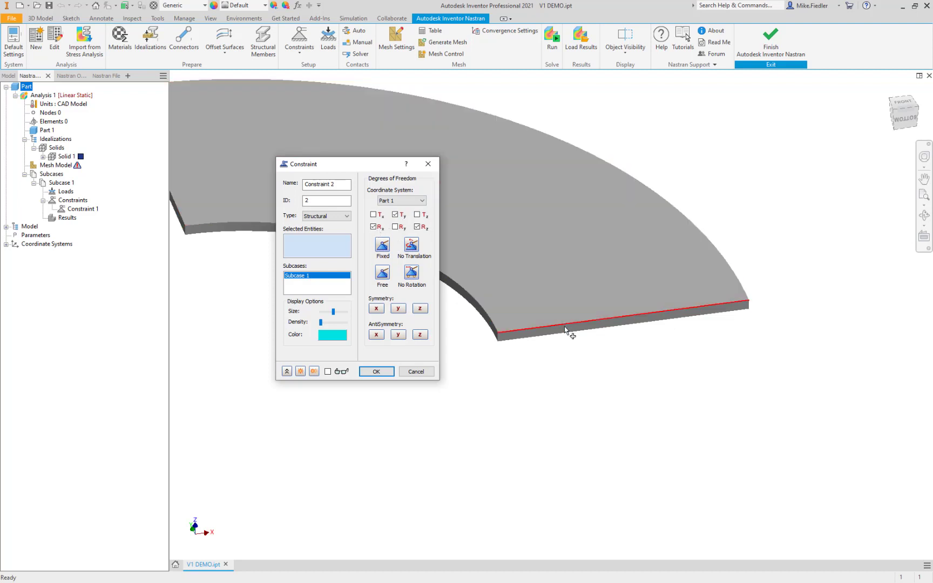
click(563, 330)
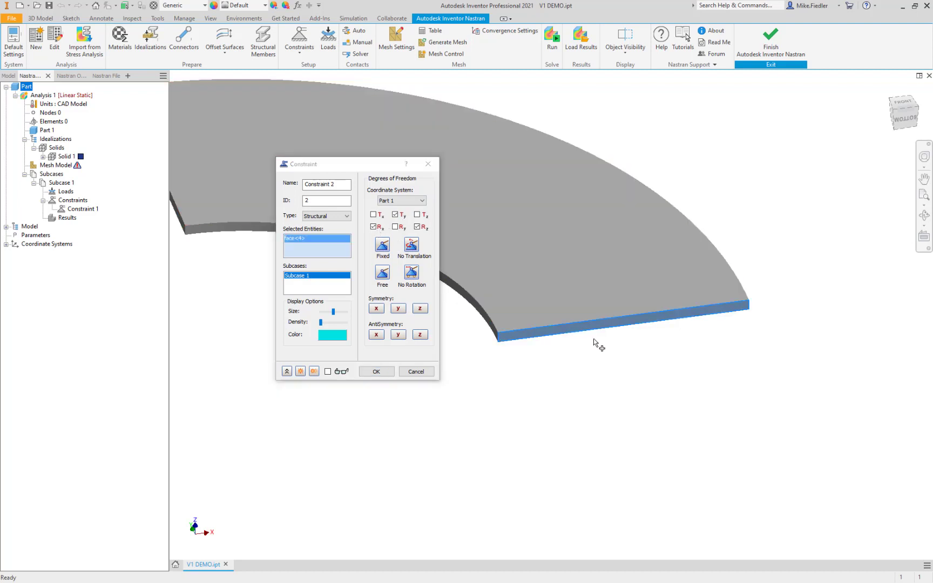
click(378, 372)
- Add an X symmetry constraint to the plate's other straight end face, which runs along the Y axis
scroll(478, 270, up, 3)
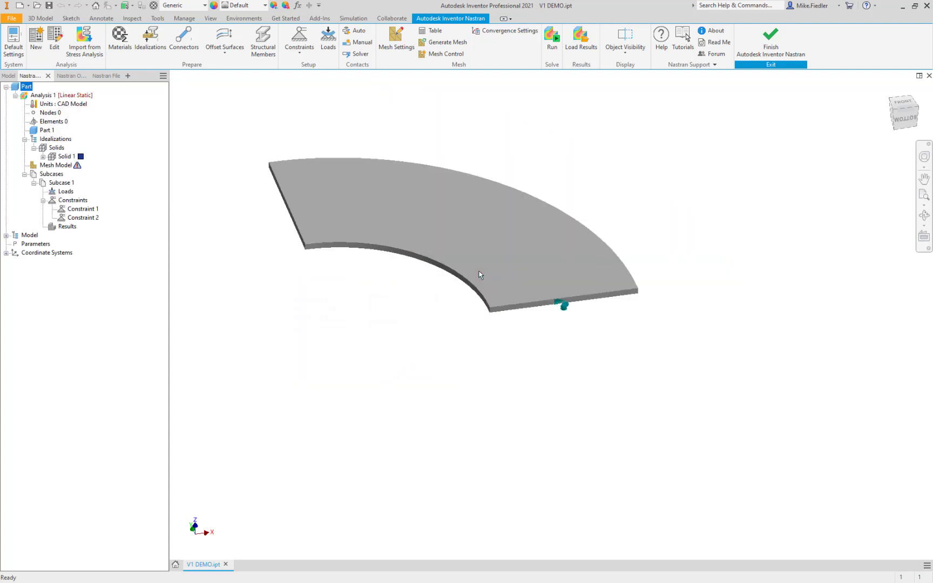
scroll(248, 199, down, 5)
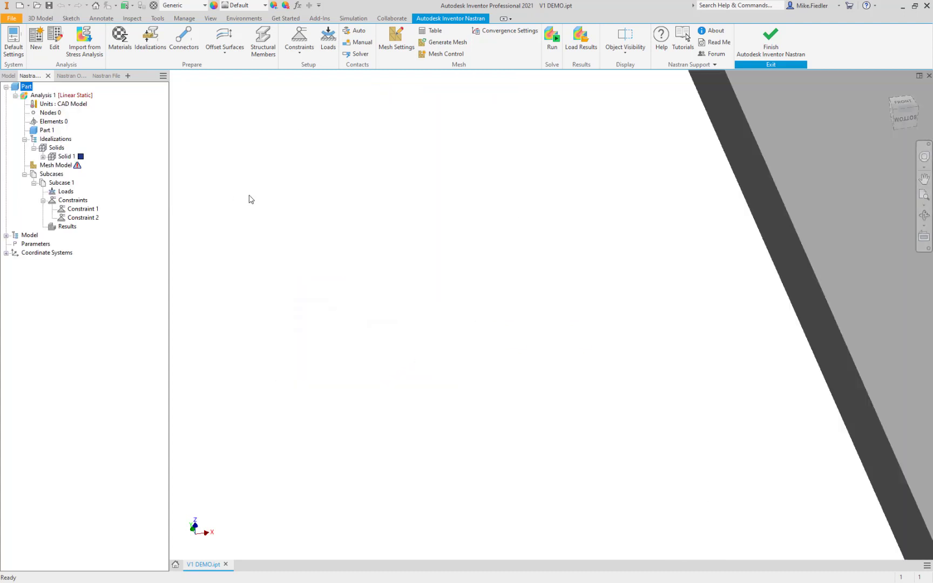
click(299, 36)
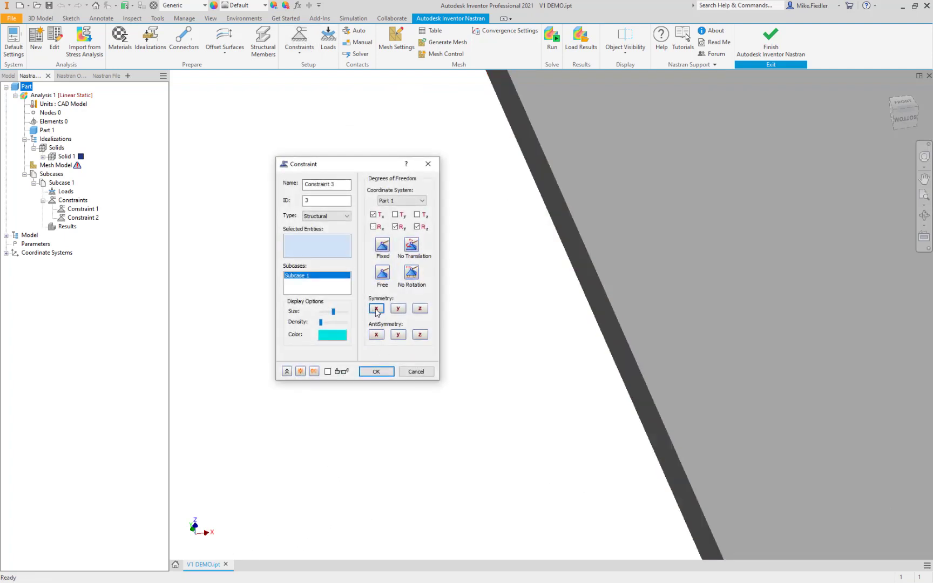
click(590, 284)
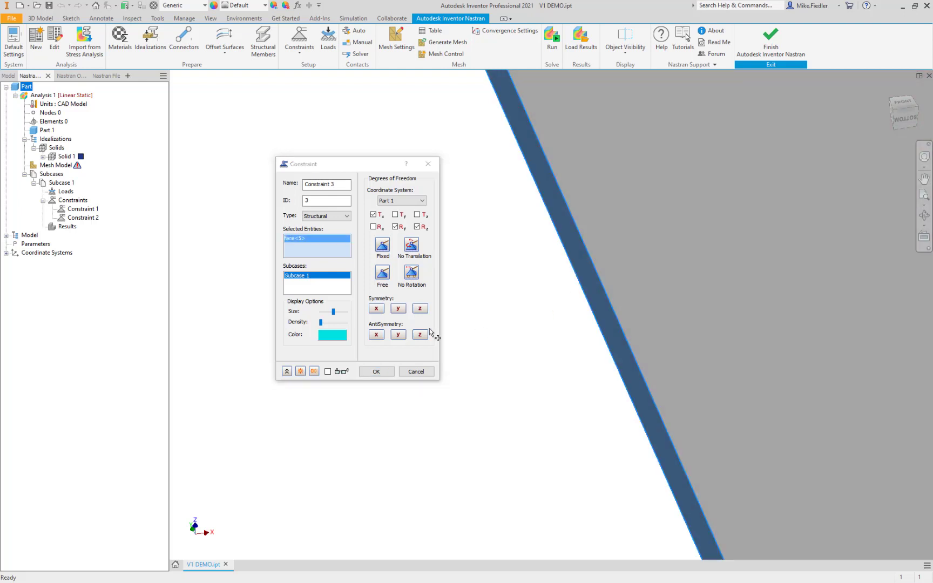
click(376, 371)
- Apply a force load with Fz of -942.478 lbf to the plate's front inner curved edge
scroll(387, 375, down, 10)
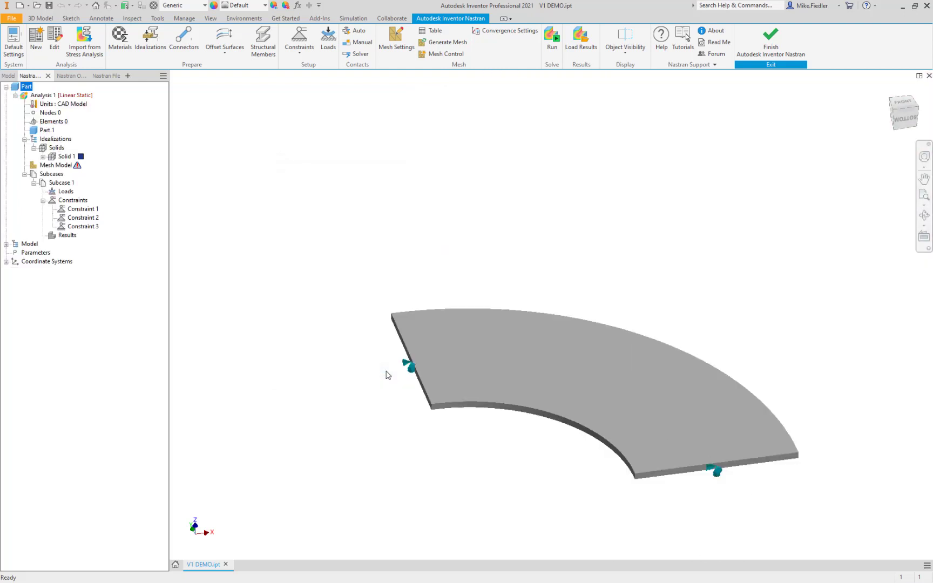
scroll(387, 374, down, 3)
scroll(529, 424, up, 3)
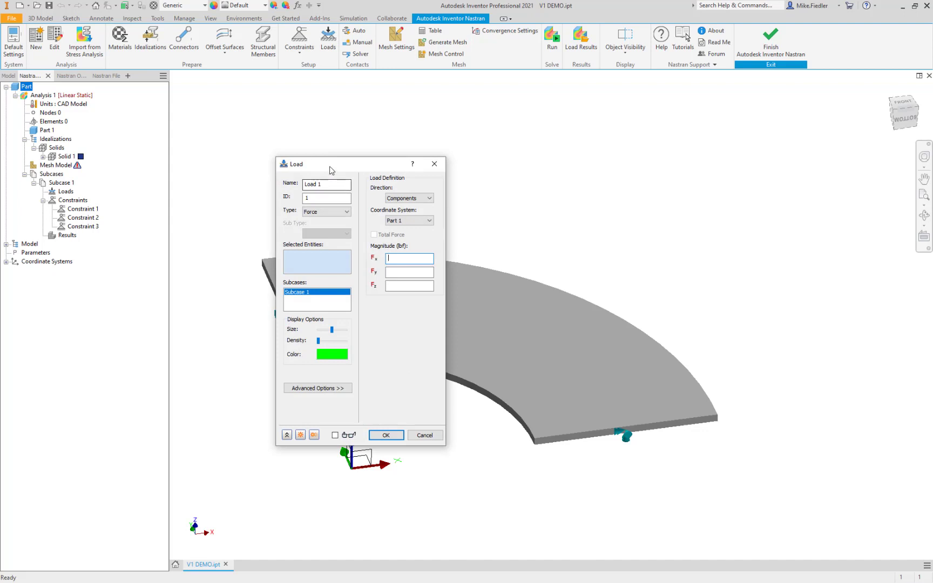
drag(314, 161, 239, 152)
click(270, 201)
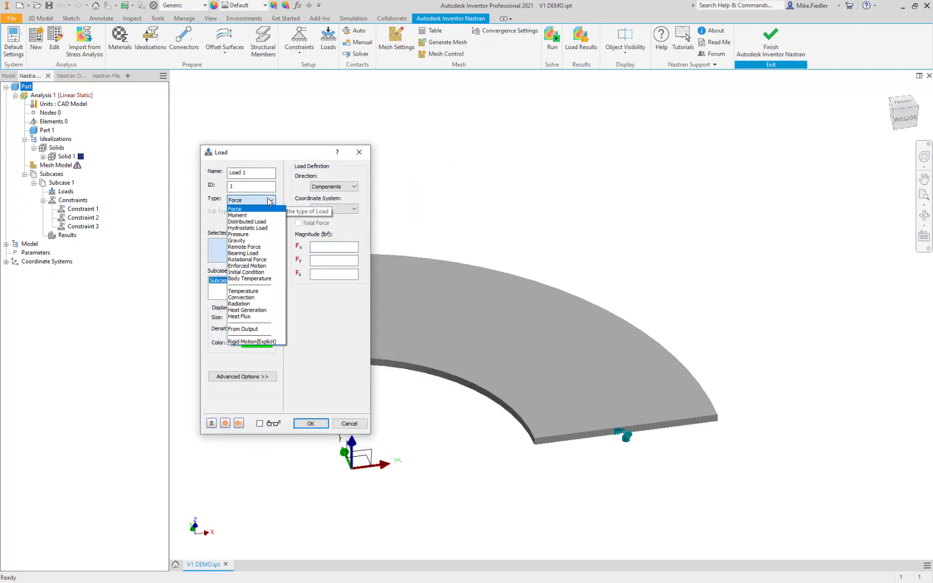
click(270, 200)
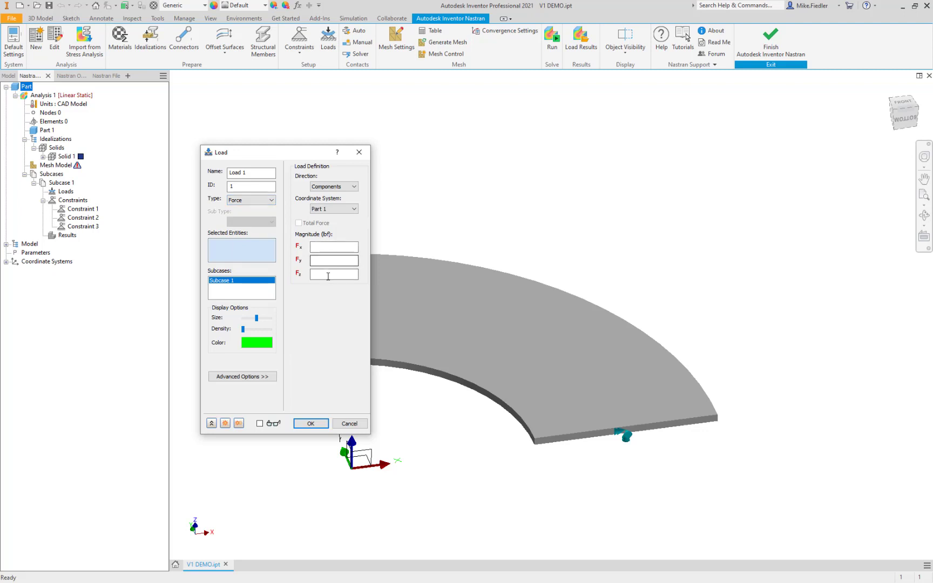
click(328, 276)
click(316, 423)
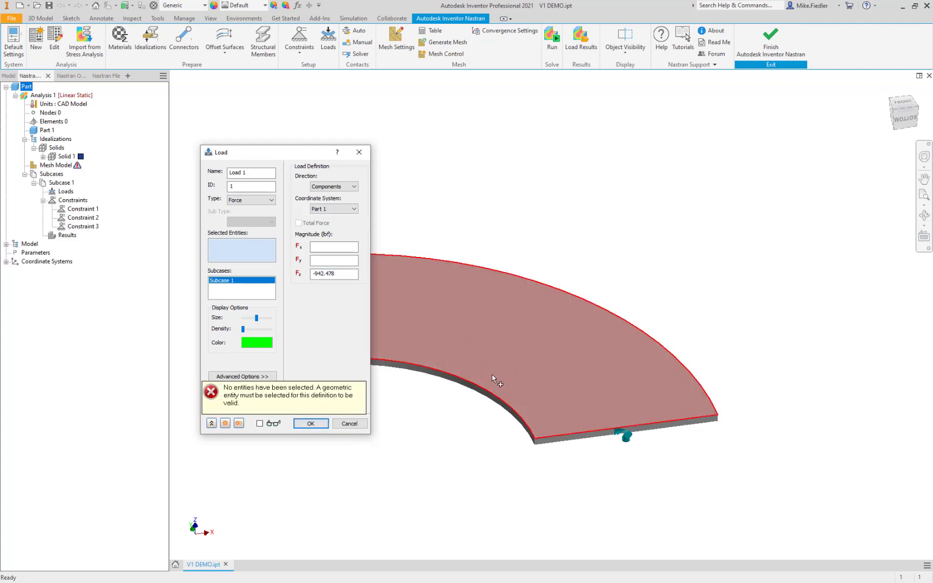
click(478, 388)
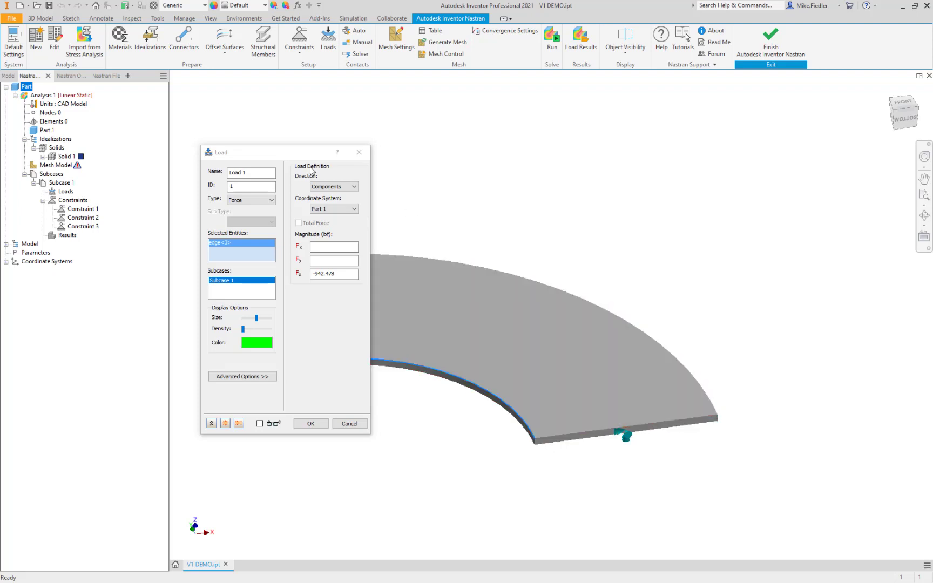
click(309, 424)
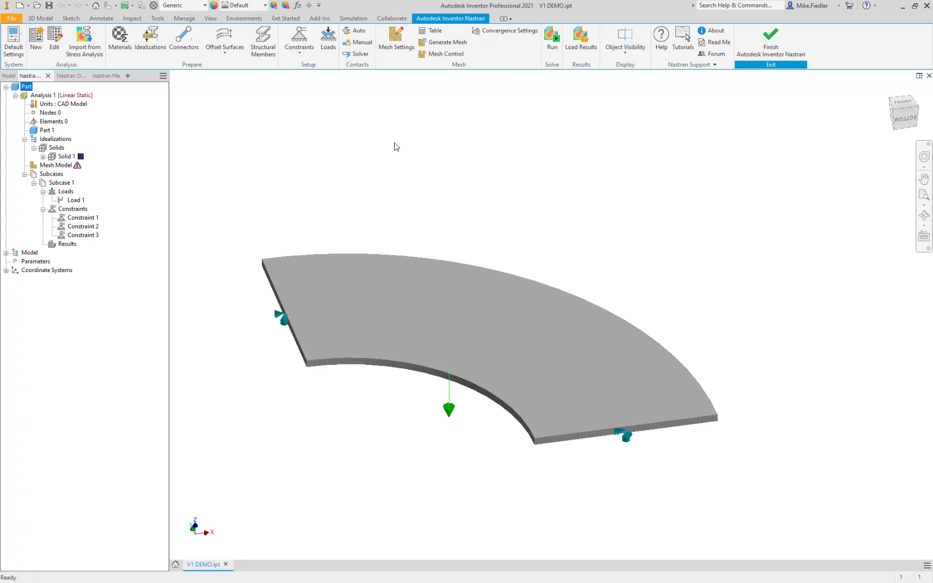
- Generate the mesh with a 0.25 in element size and parabolic element order, and run the analysis
click(397, 51)
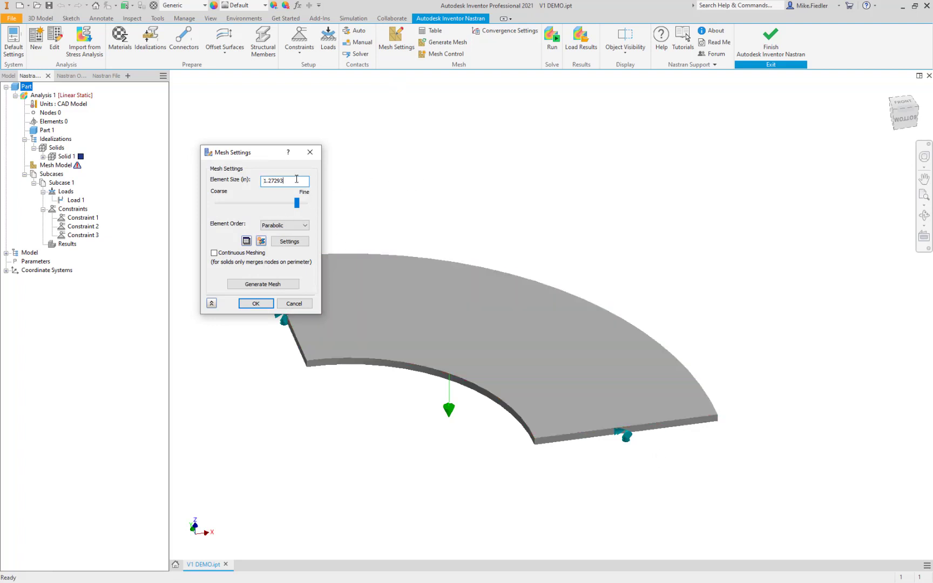
drag(296, 179, 146, 185)
text(0.25)
click(273, 283)
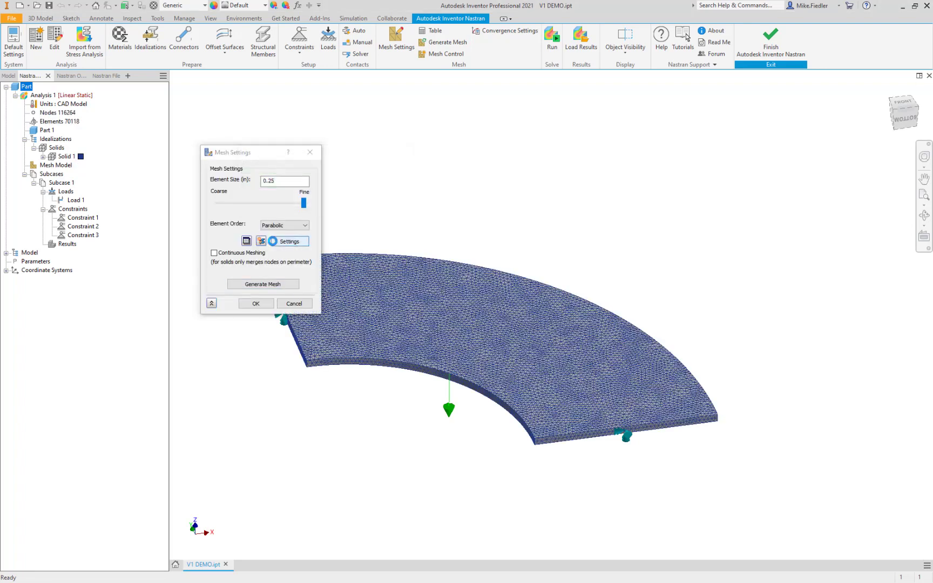
click(257, 303)
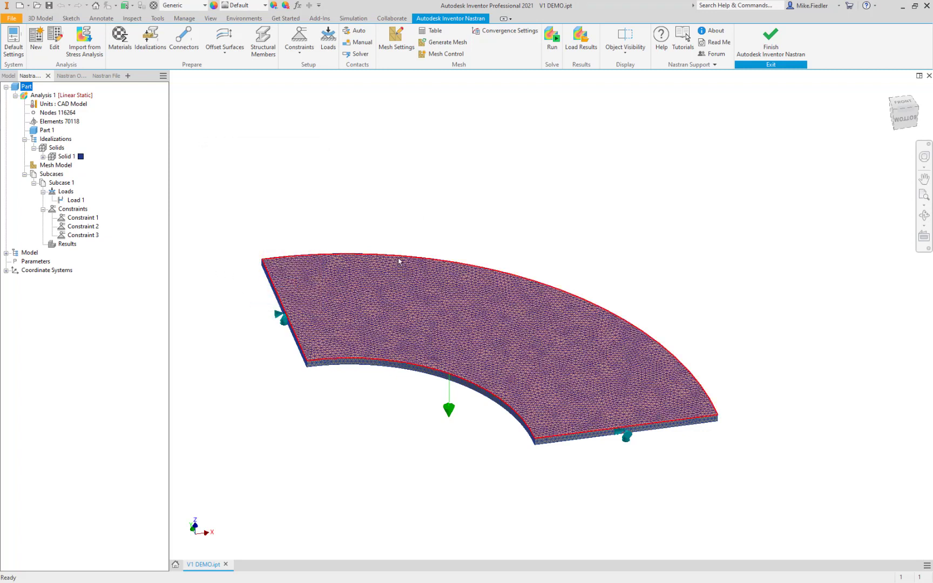
click(552, 55)
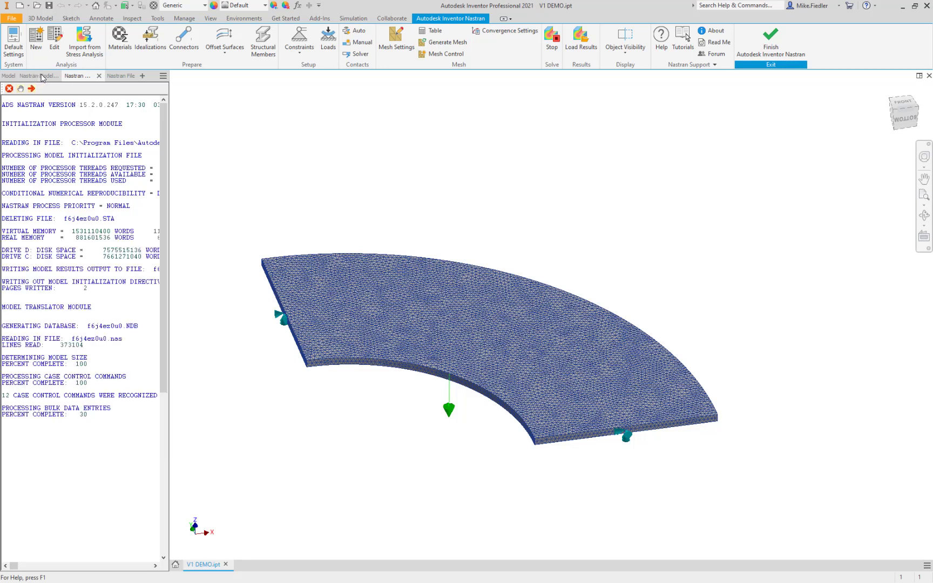
- Check the node and element counts in the analysis tree while solving, and acknowledge the finished solution to load the results
click(43, 77)
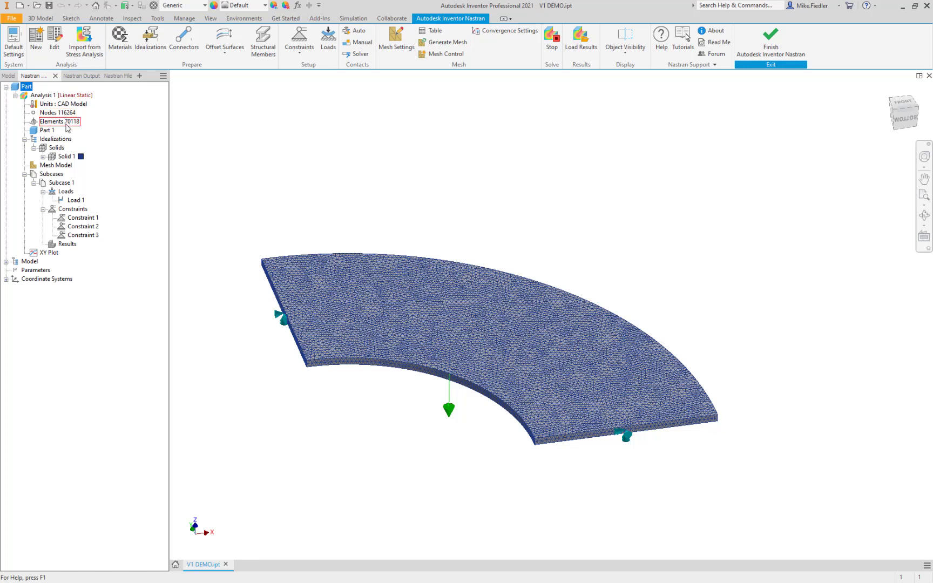
click(82, 76)
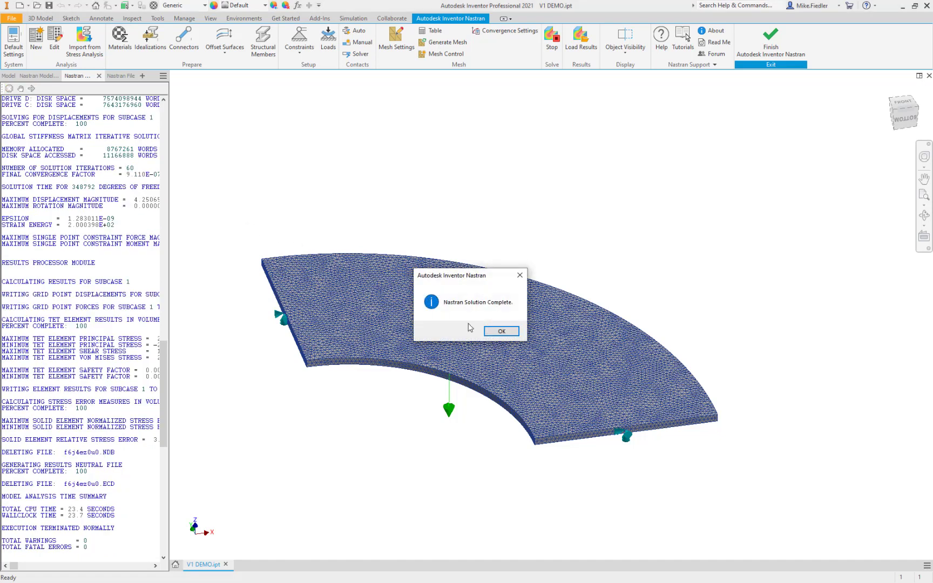
click(508, 333)
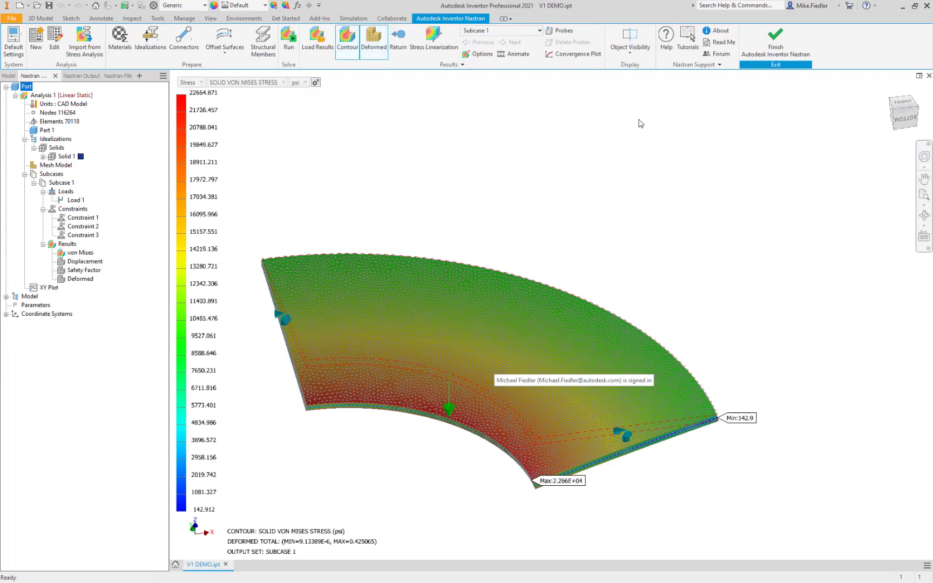
- Hide the mesh on the results plot and change the contour from stress to total displacement
click(630, 40)
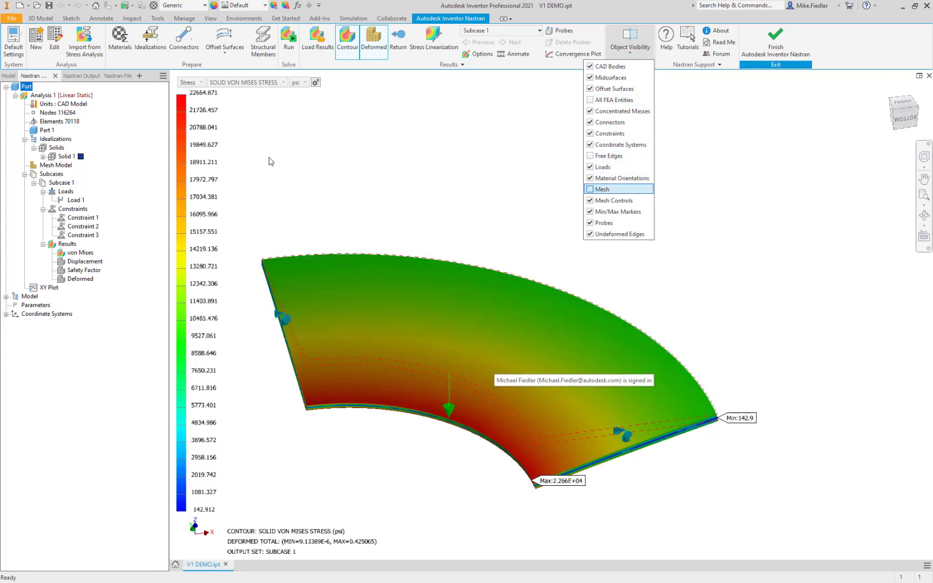
click(195, 82)
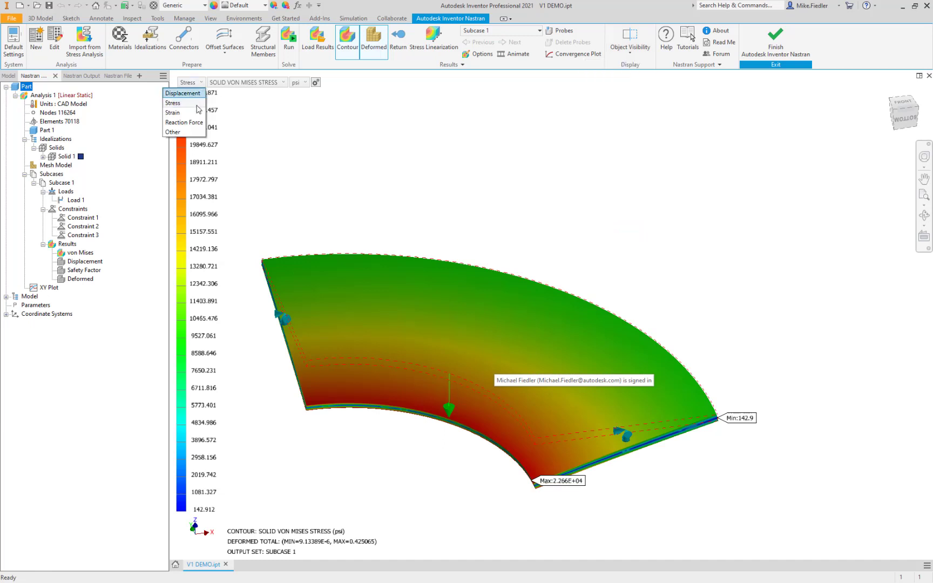
click(199, 94)
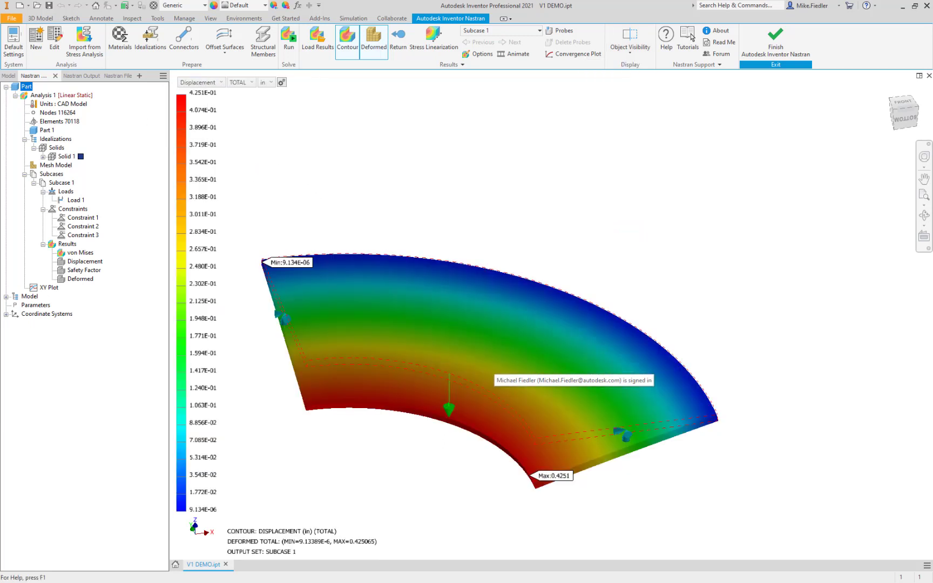
- Switch to the Nastran Description workbook in Excel and enter -0.4251 as the Inventor Nastran deflection in cell B13
drag(1, 100, 586, 120)
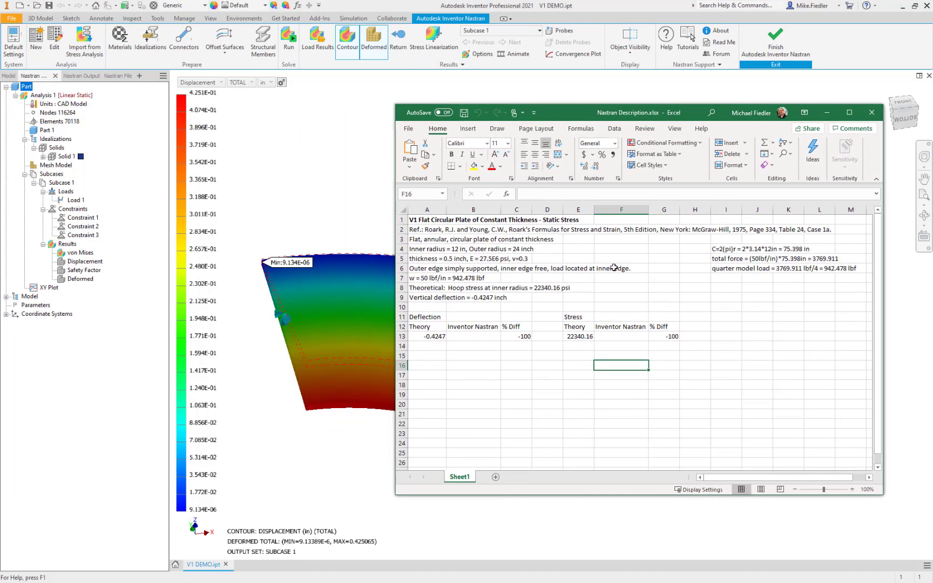
click(474, 337)
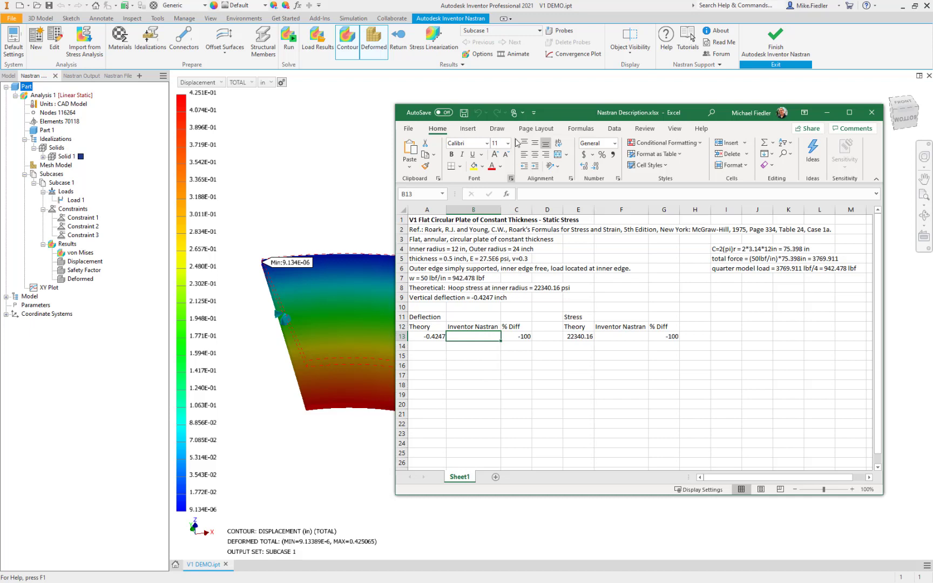
drag(567, 111, 495, 17)
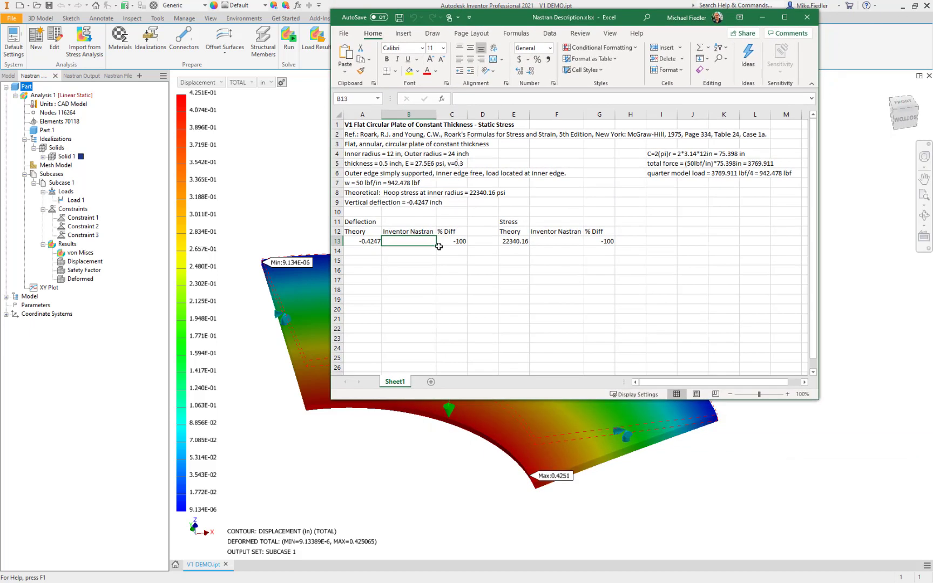
text(-)
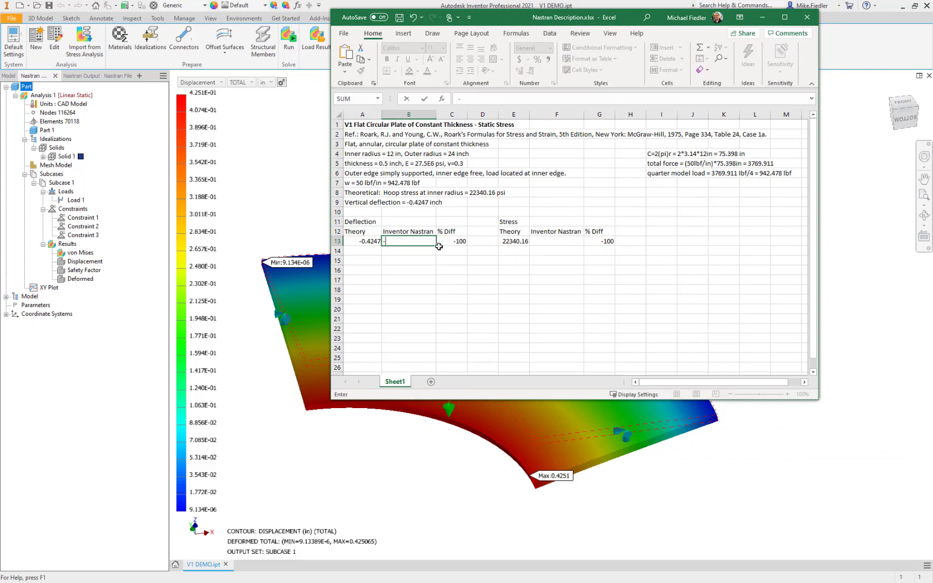
text(0.4251)
key(Return)
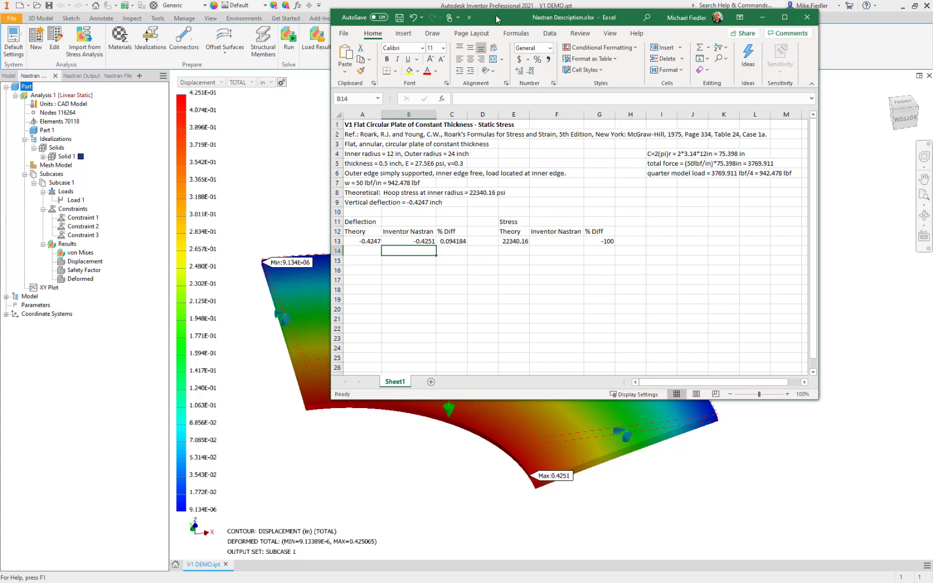
- Return to Inventor Nastran and change the contour to the SOLID X-NORMAL STRESS result
click(763, 17)
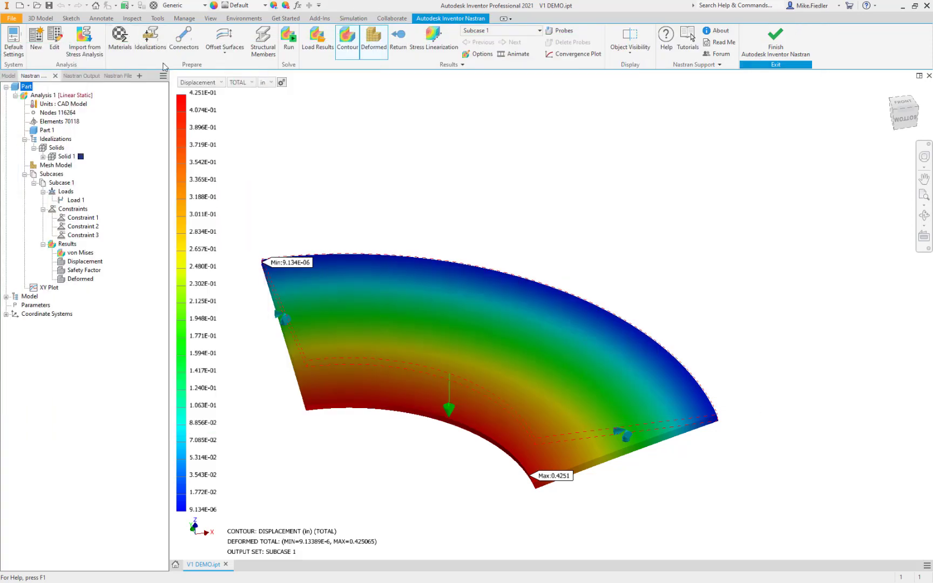
click(209, 83)
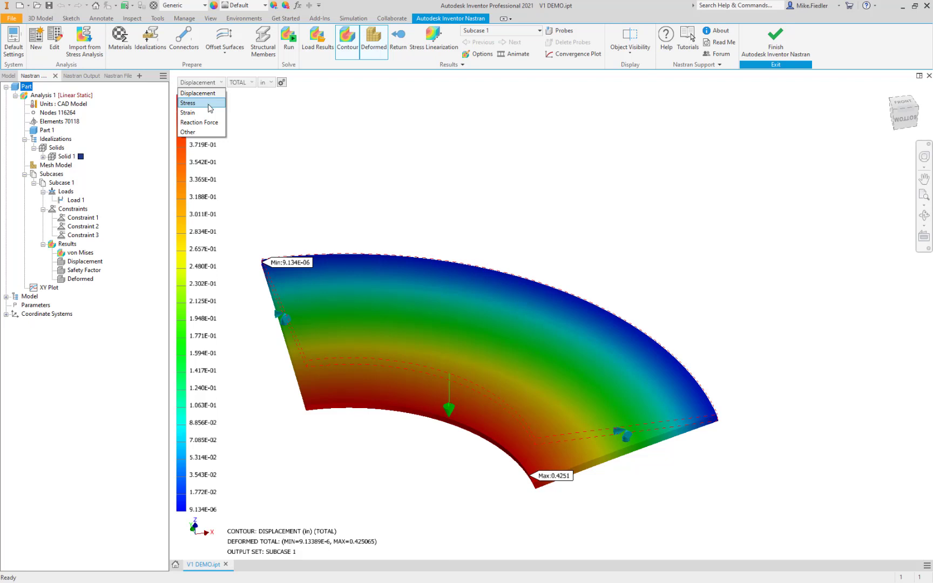
click(209, 105)
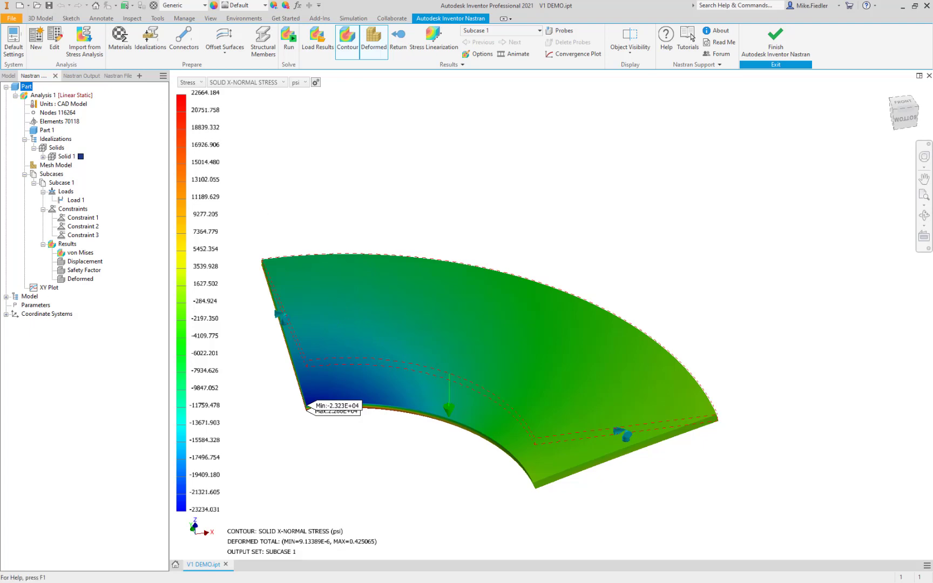
- Switch to the Excel workbook and enter 22664.18 as the Inventor Nastran stress in cell F13
key(alt+Tab)
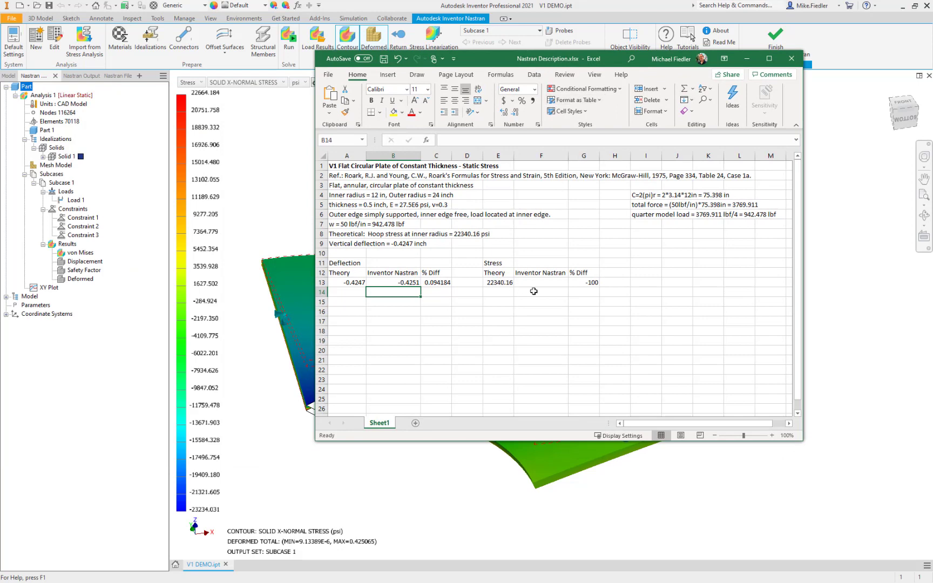
click(545, 284)
text(2)
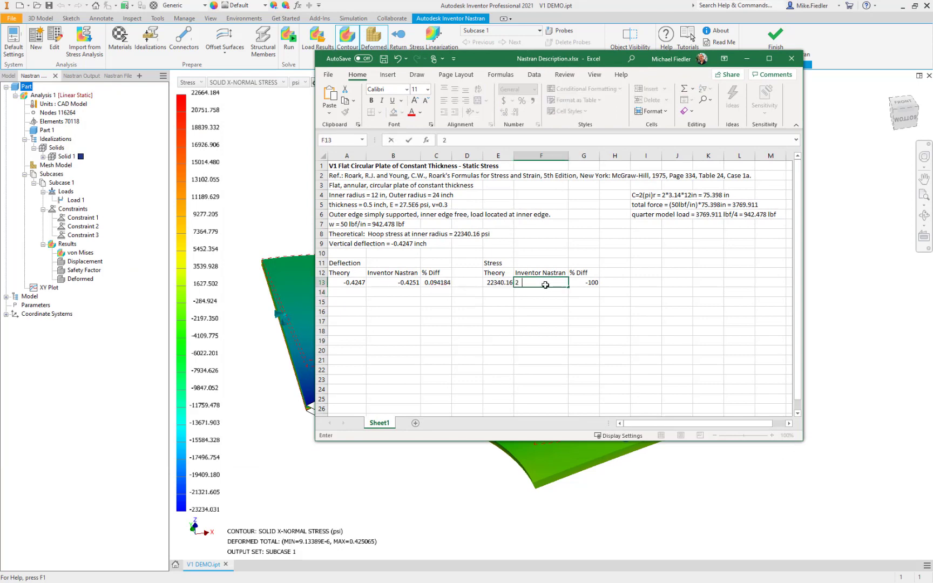
text(2664.18)
key(Return)
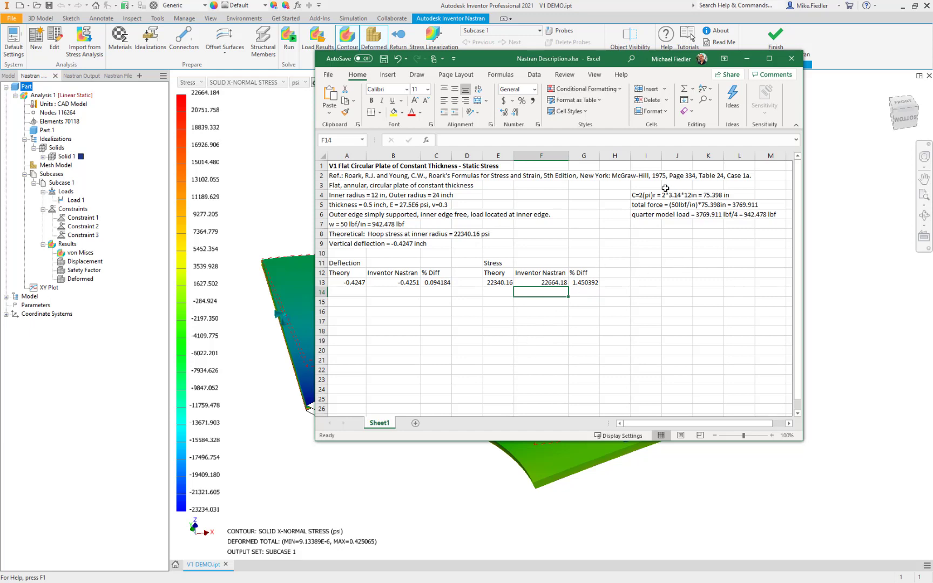
- Return to Inventor Nastran and examine the X-normal stress contour on the opposite face of the deformed plate
click(748, 59)
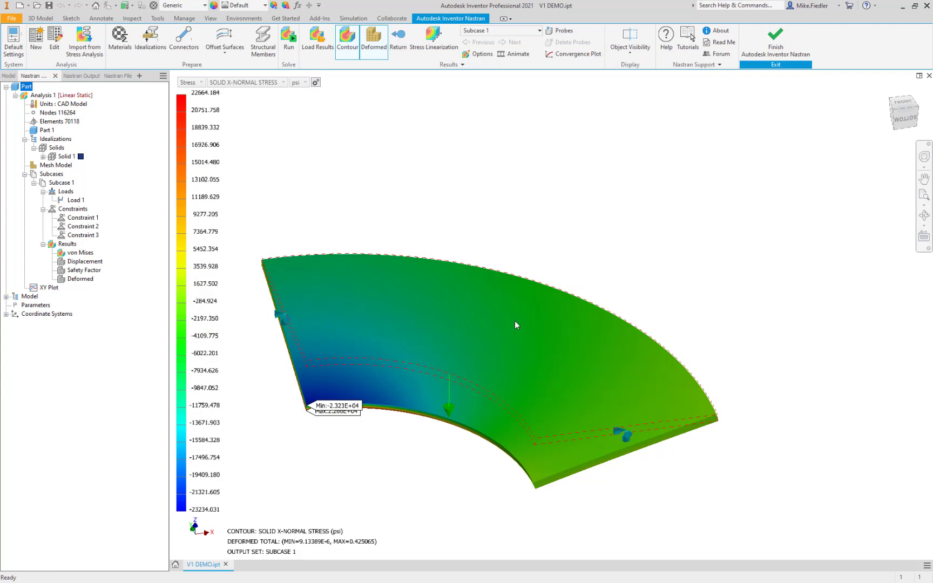
shift+middle_drag(514, 321, 654, 477)
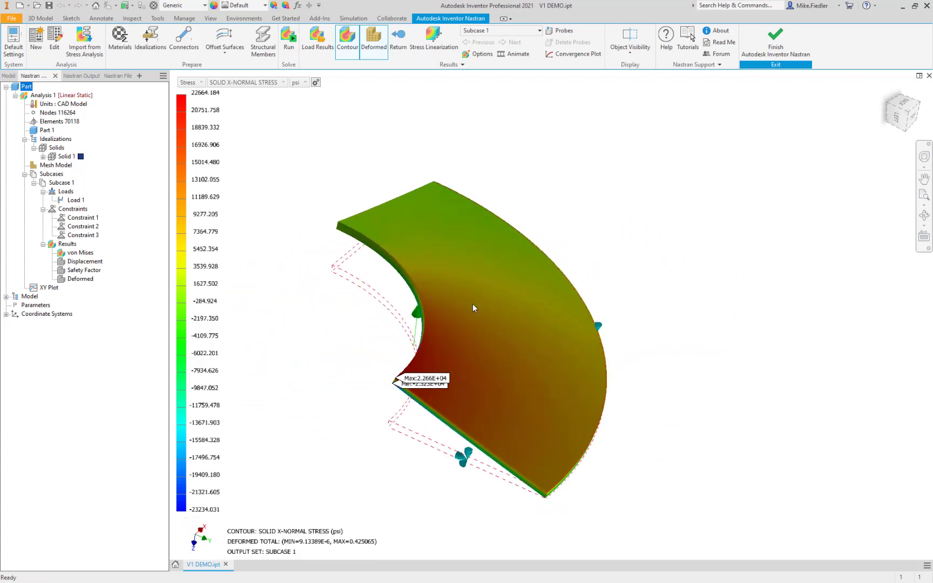